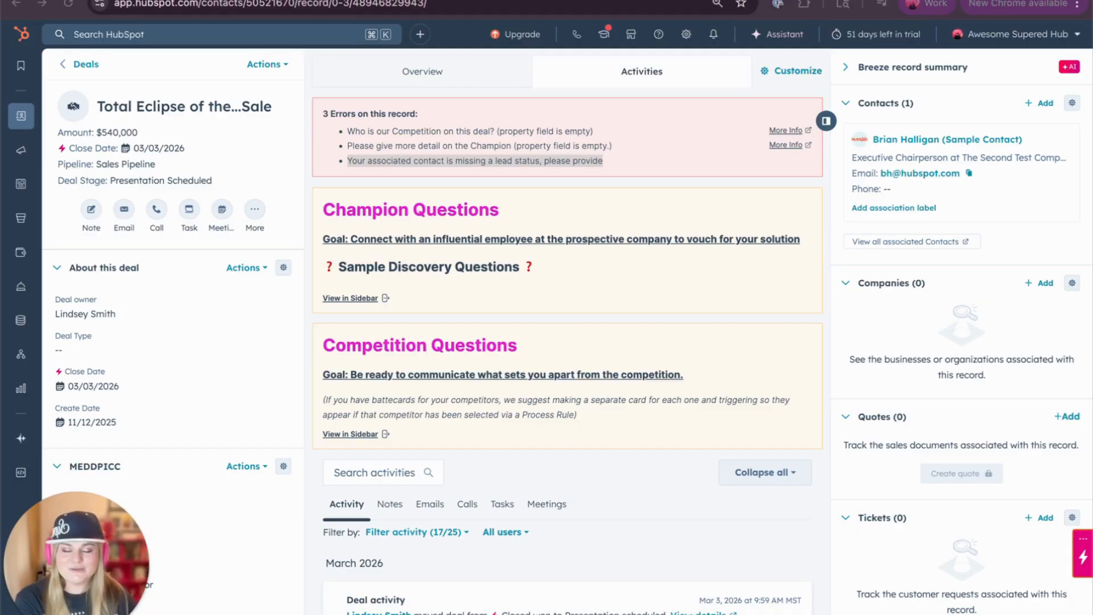
- Read the More Info card for the Competition error on the deal record, then close it
{"action": "left_click", "coordinate": [609, 160]}
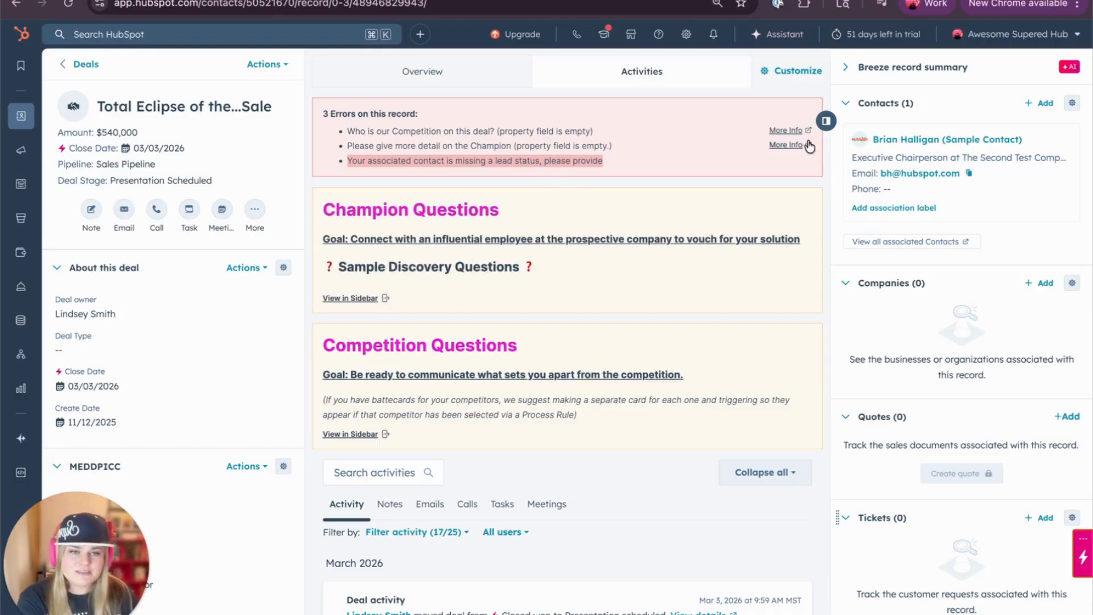
{"action": "left_click", "coordinate": [791, 131]}
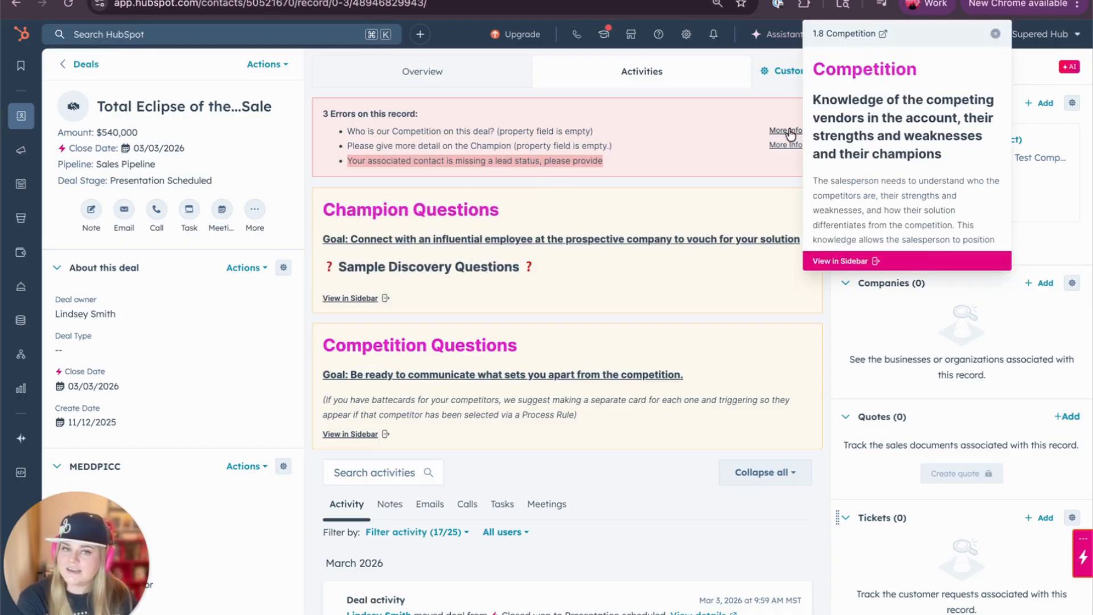
{"action": "scroll", "coordinate": [894, 162], "scroll_direction": "down", "scroll_amount": 1}
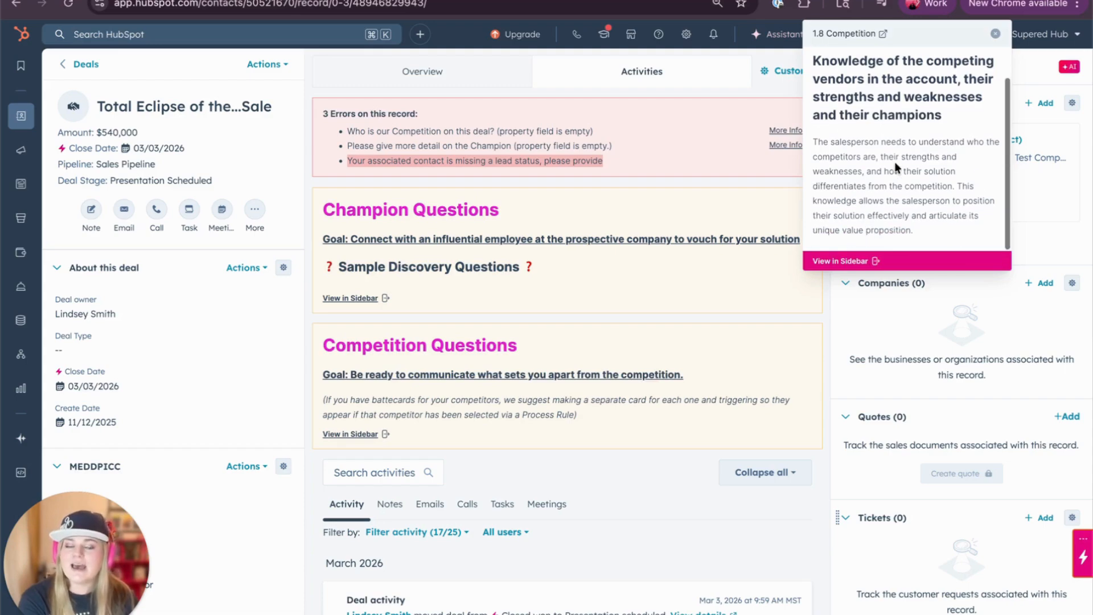
{"action": "left_click", "coordinate": [996, 34]}
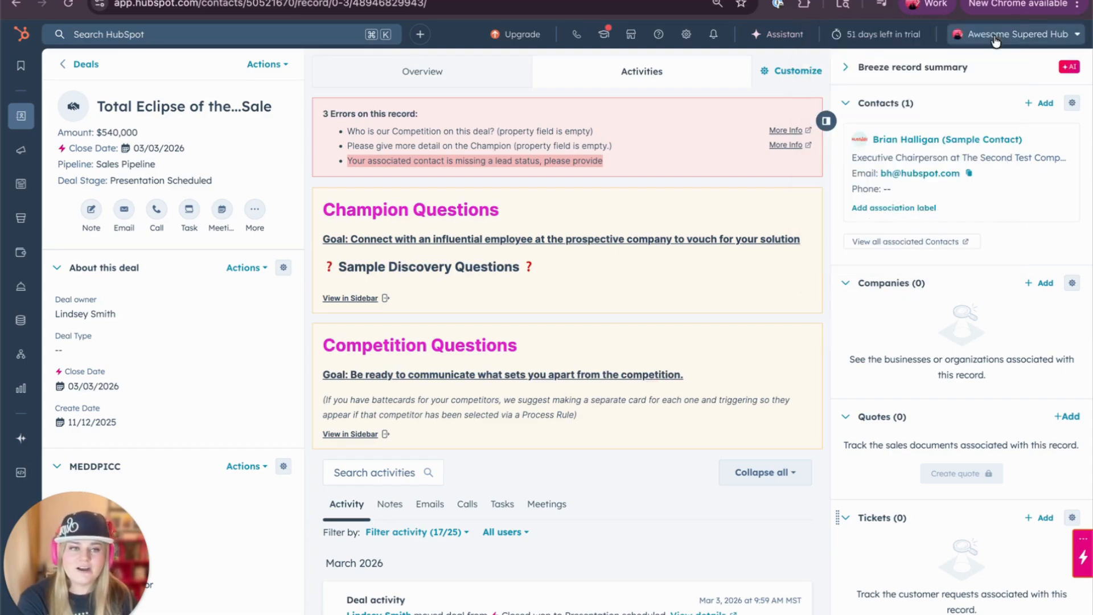
- Expand the Champion Questions card on the deal record and read through its sample discovery questions
{"action": "mouse_move", "coordinate": [581, 308]}
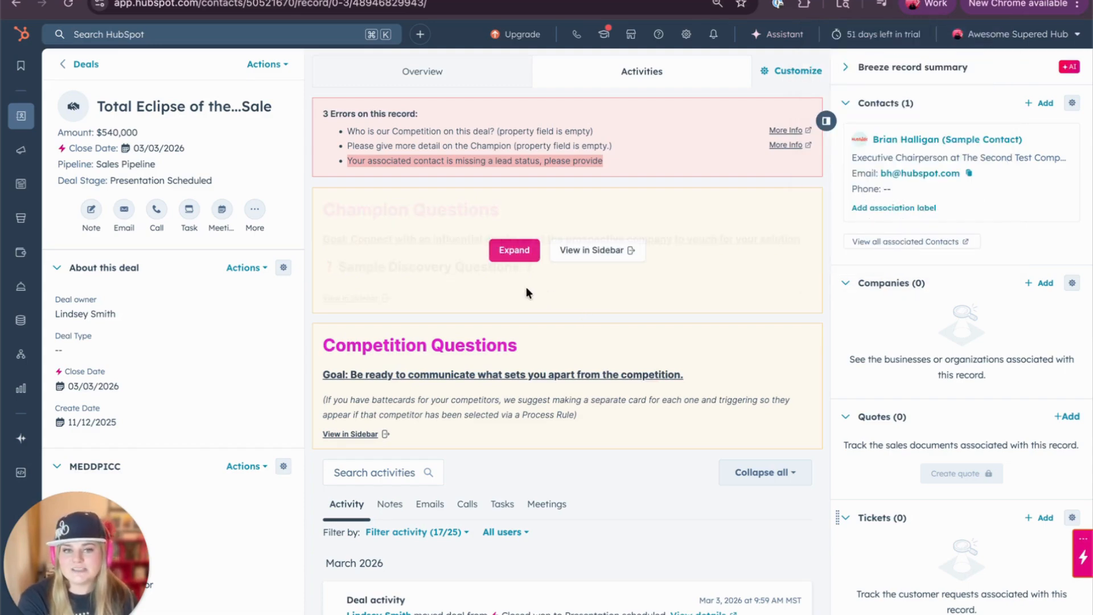
{"action": "left_click", "coordinate": [507, 253]}
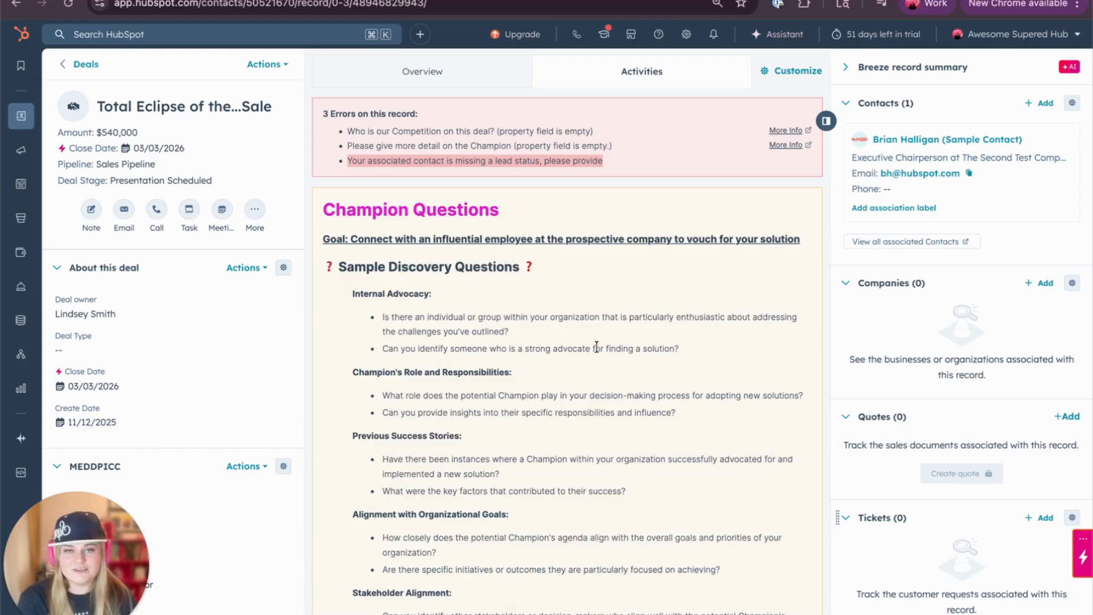
{"action": "scroll", "coordinate": [597, 350], "scroll_direction": "down", "scroll_amount": 1}
{"action": "scroll", "coordinate": [598, 280], "scroll_direction": "down", "scroll_amount": 7}
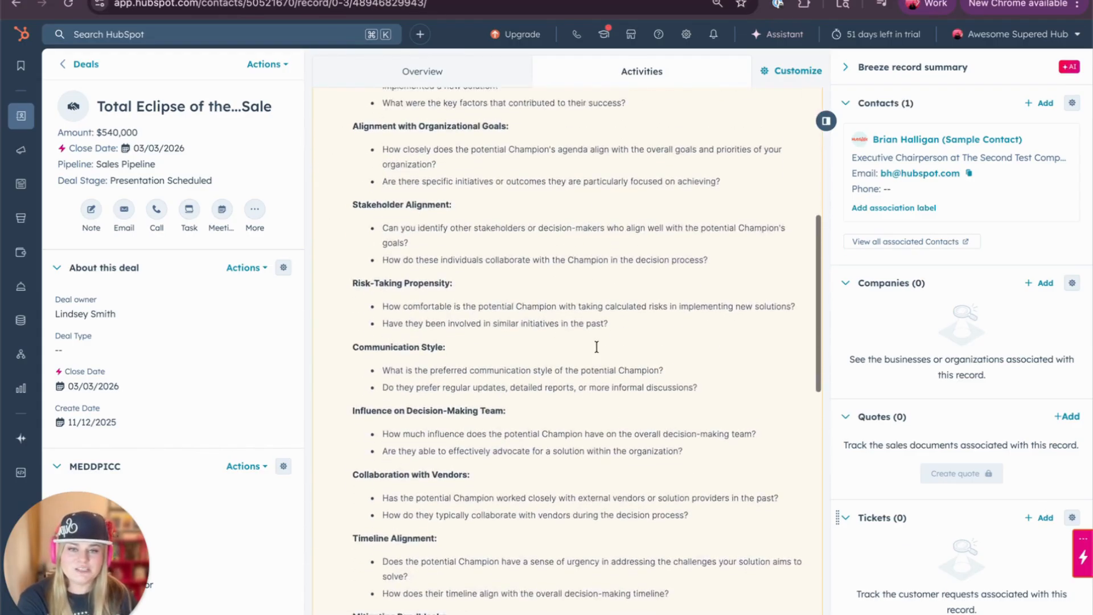
{"action": "scroll", "coordinate": [596, 280], "scroll_direction": "up", "scroll_amount": 9}
{"action": "left_click", "coordinate": [597, 170]}
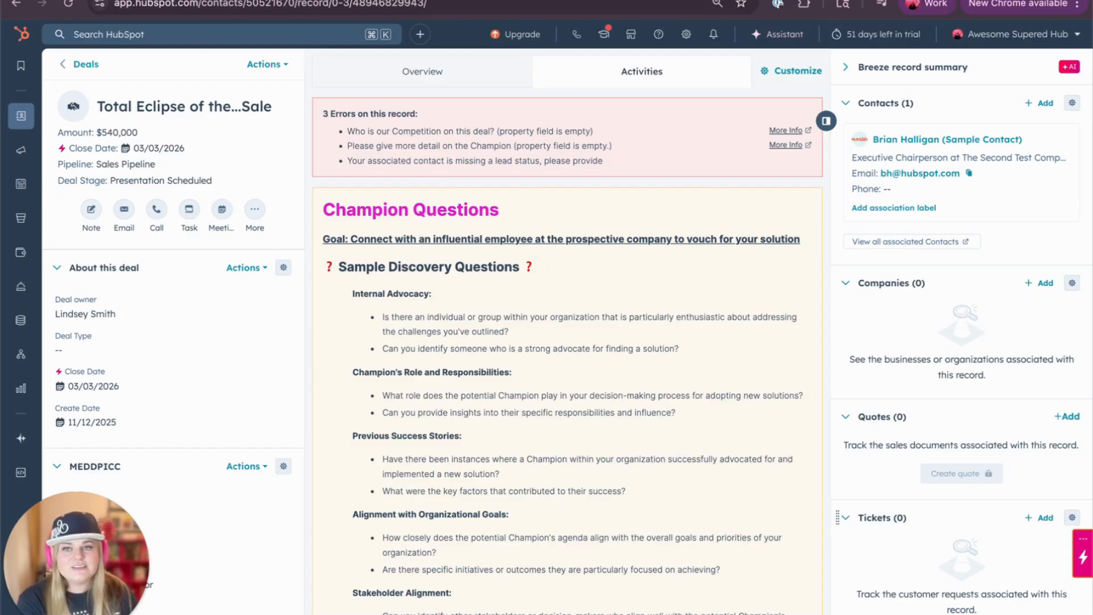
- Switch to Supered and start a new rule from the Process Rules page
{"action": "left_click", "coordinate": [387, 1]}
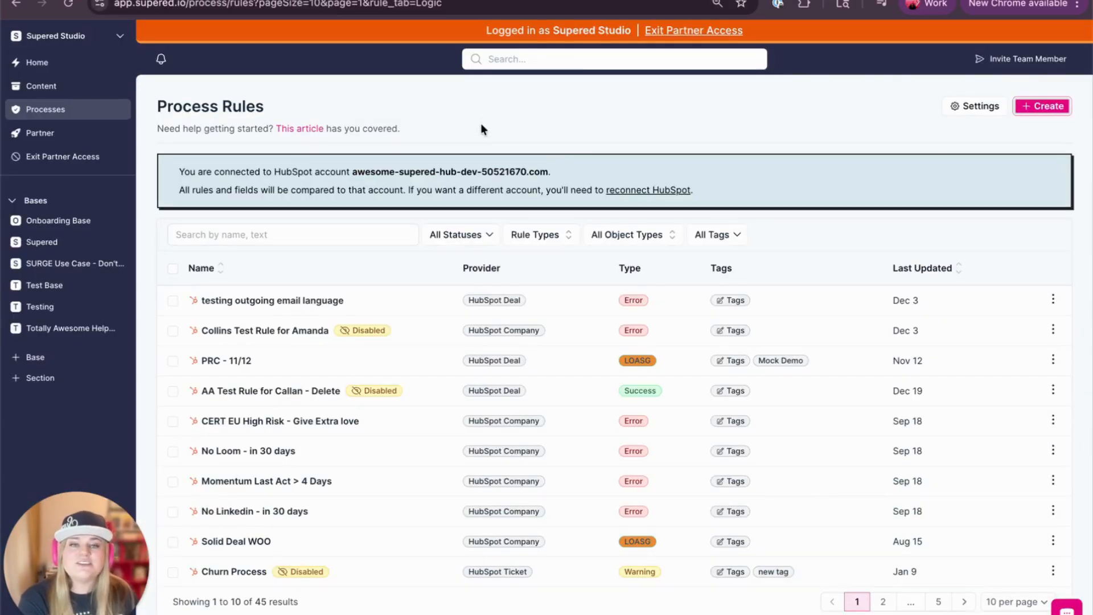
{"action": "mouse_move", "coordinate": [49, 110]}
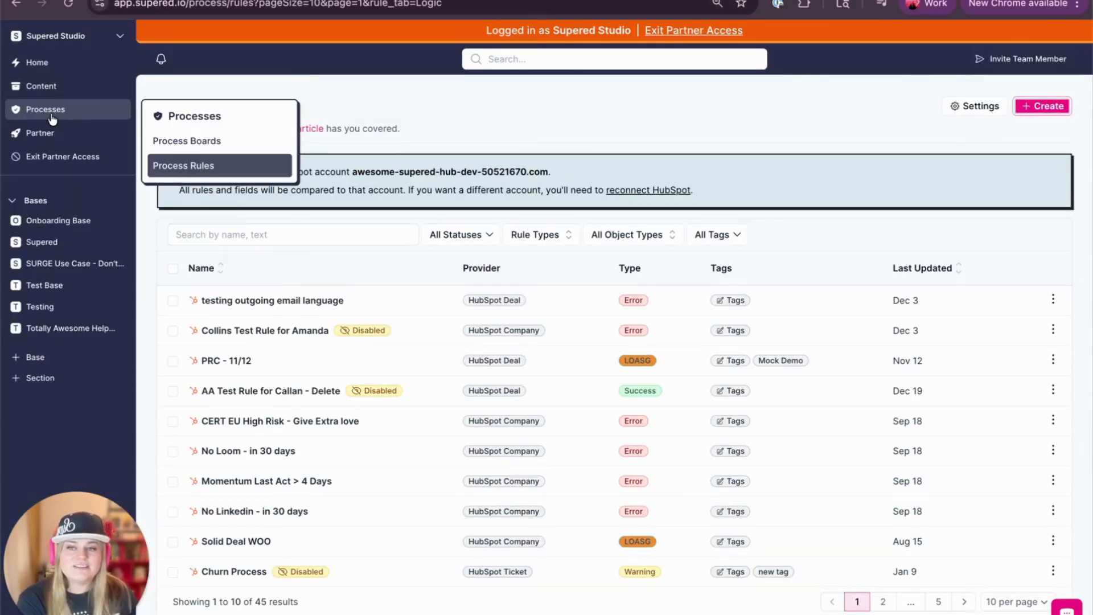
{"action": "left_click", "coordinate": [175, 165]}
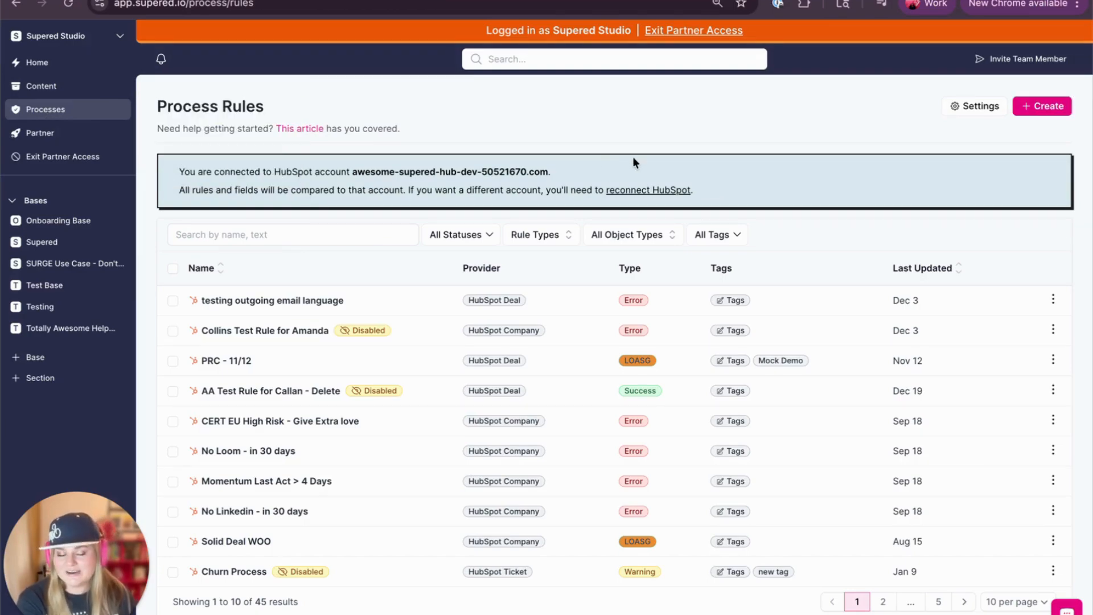
{"action": "left_click", "coordinate": [1029, 117]}
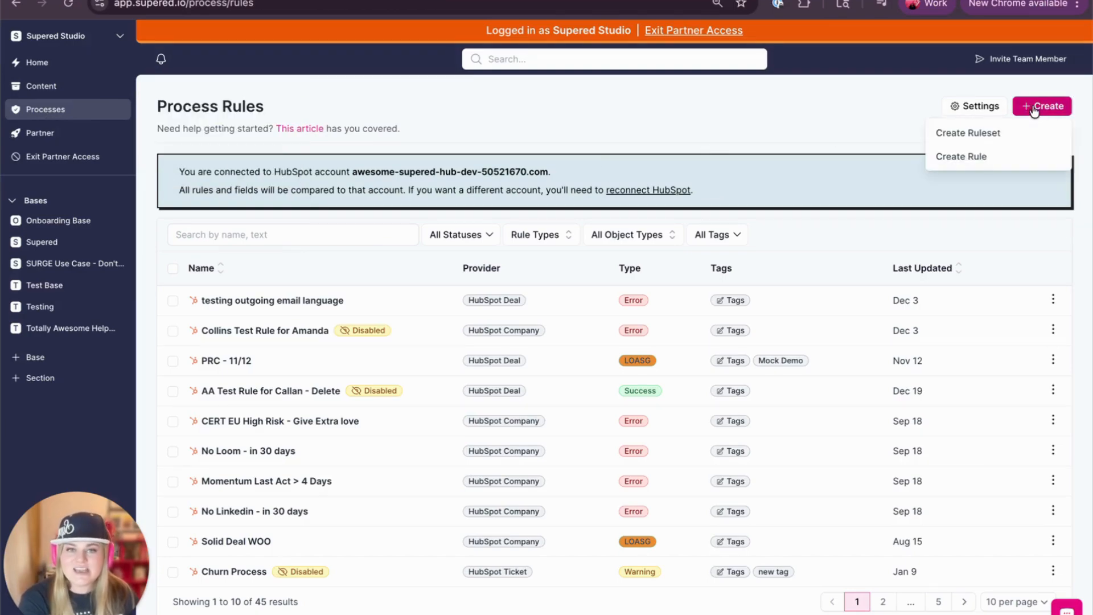
{"action": "left_click", "coordinate": [1002, 156]}
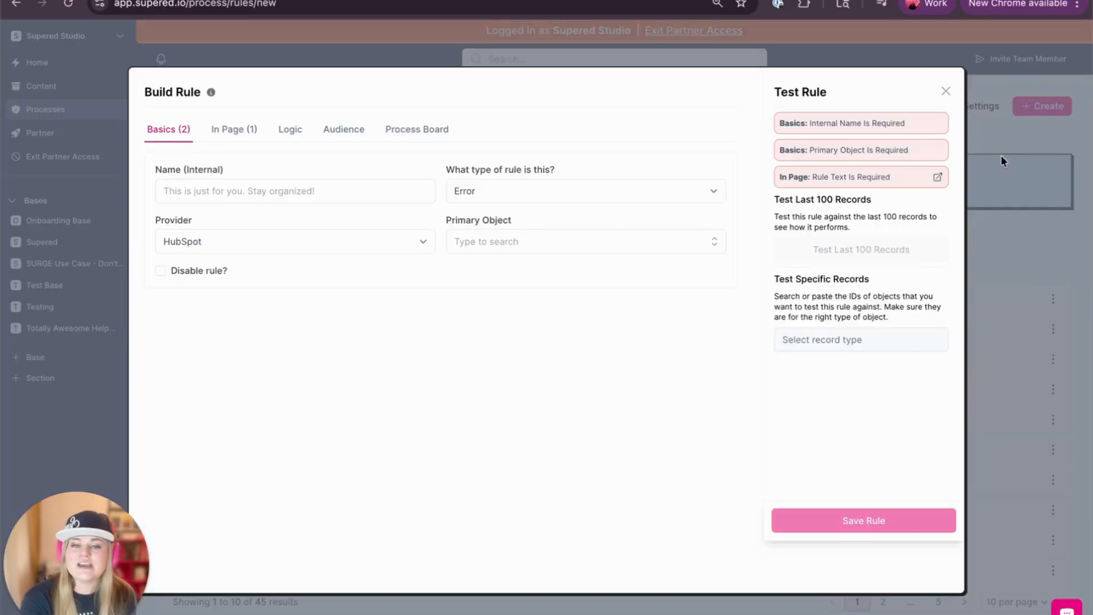
- Name the rule "Process Rule", set its type to Positive and its primary object to Deal
{"action": "left_click", "coordinate": [232, 186]}
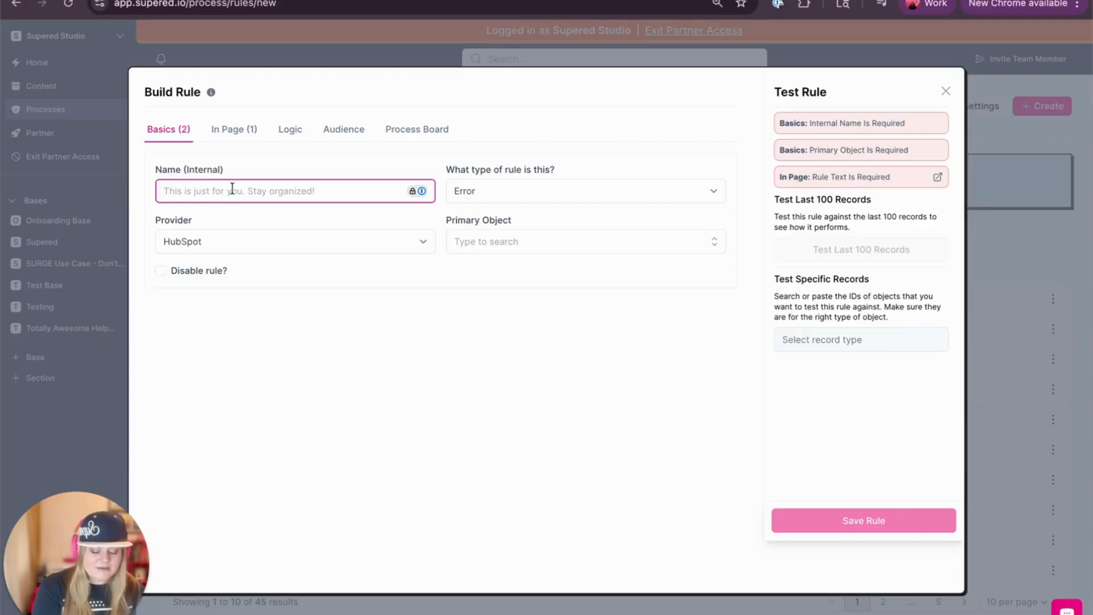
{"action": "type", "text": "Process Rule"}
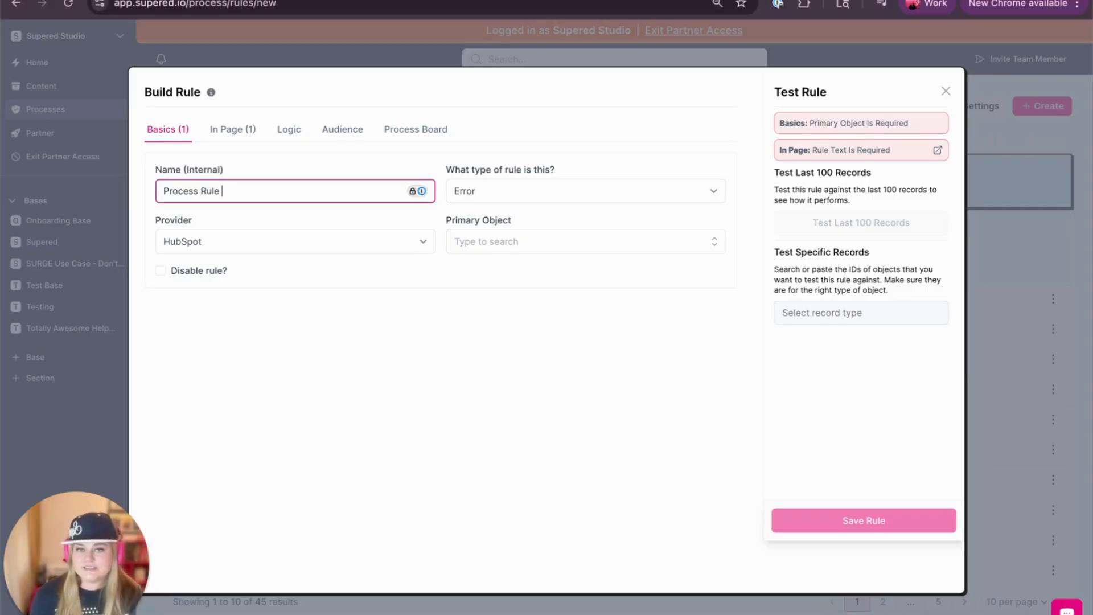
{"action": "left_click", "coordinate": [546, 191]}
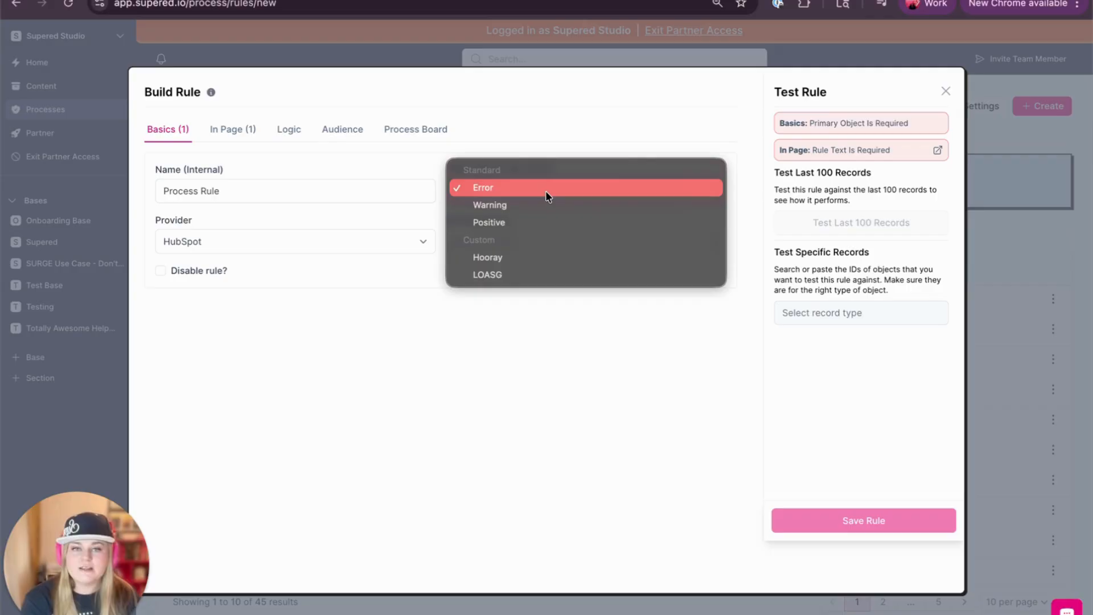
{"action": "left_click", "coordinate": [538, 222]}
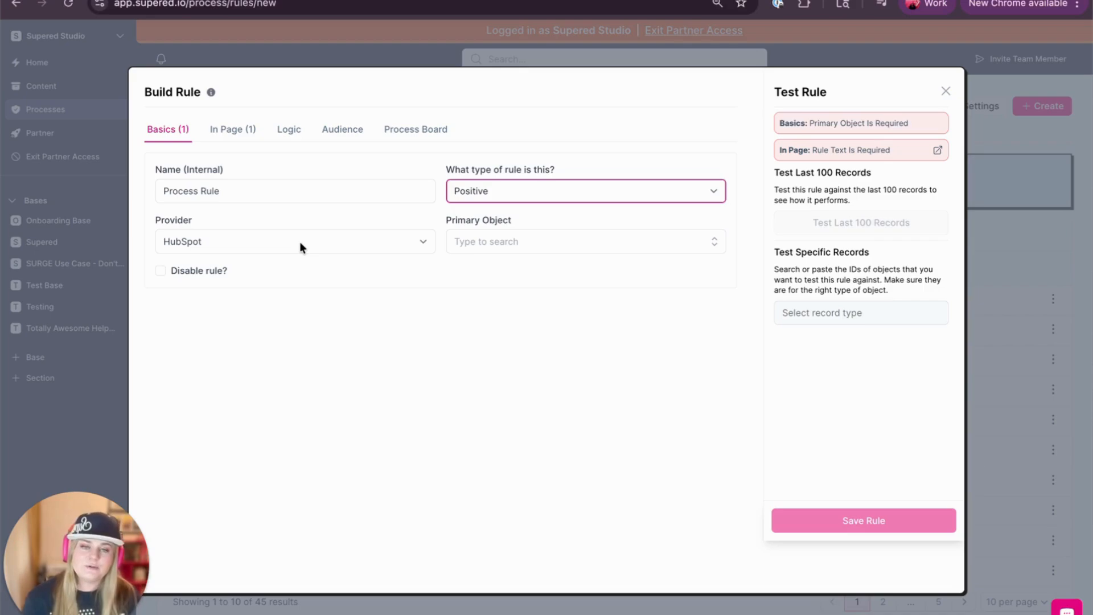
{"action": "left_click", "coordinate": [523, 244]}
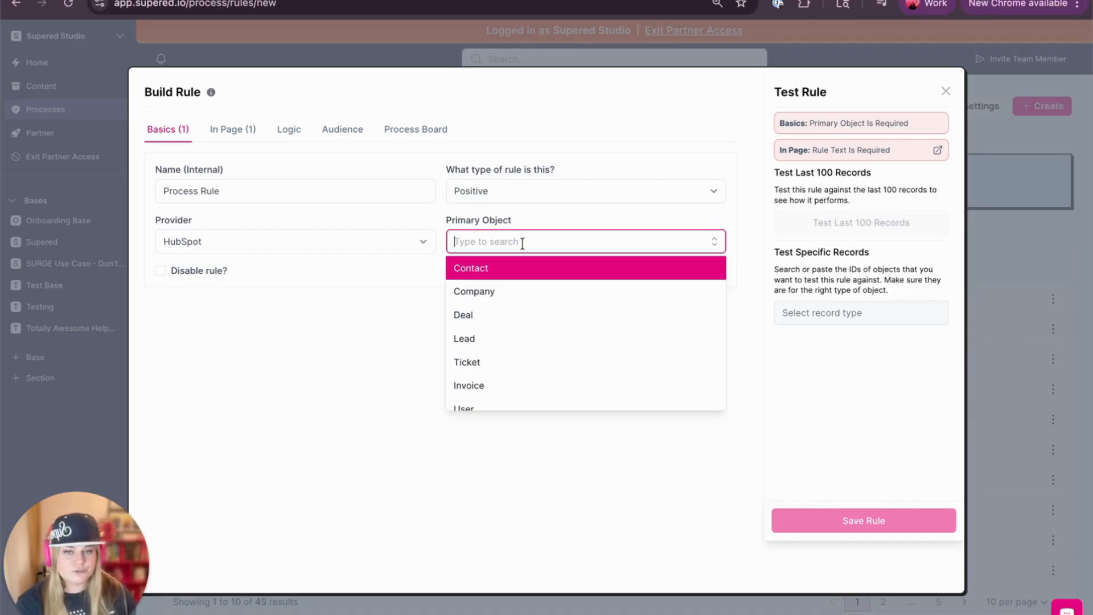
{"action": "left_click", "coordinate": [511, 320]}
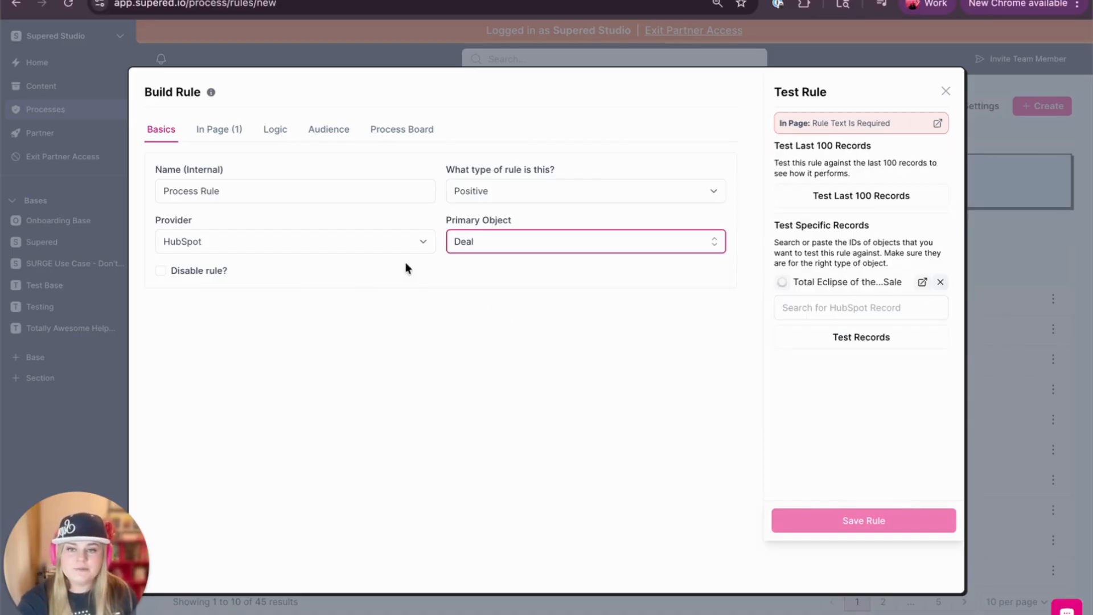
- Open the rule's In Page settings and remove the "Total Eclipse of the...Sale" deal from the specific test records
{"action": "left_click", "coordinate": [211, 137]}
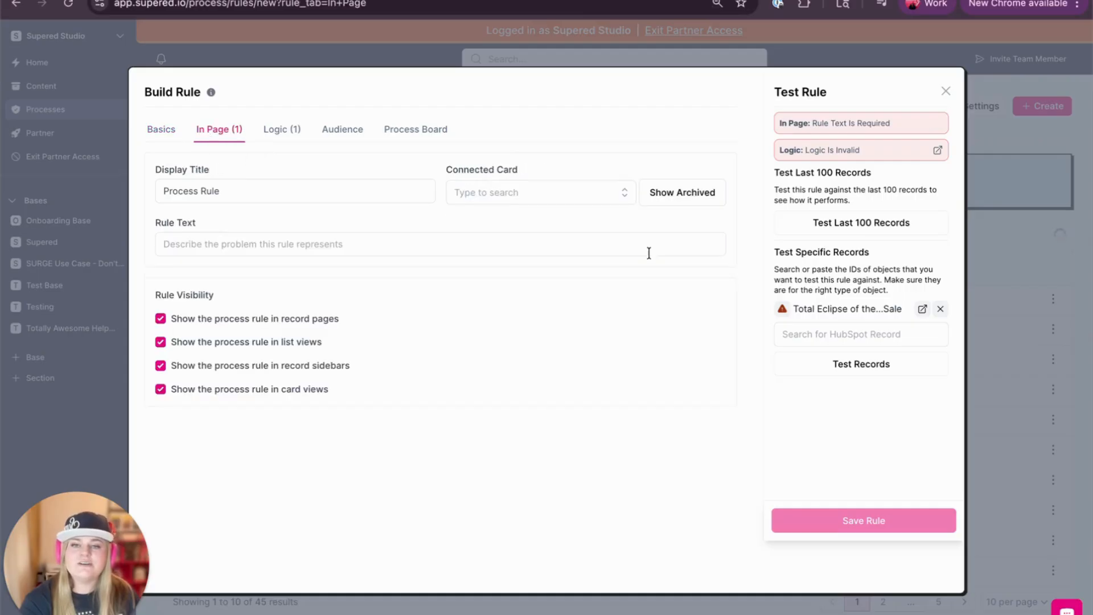
{"action": "left_click", "coordinate": [941, 309]}
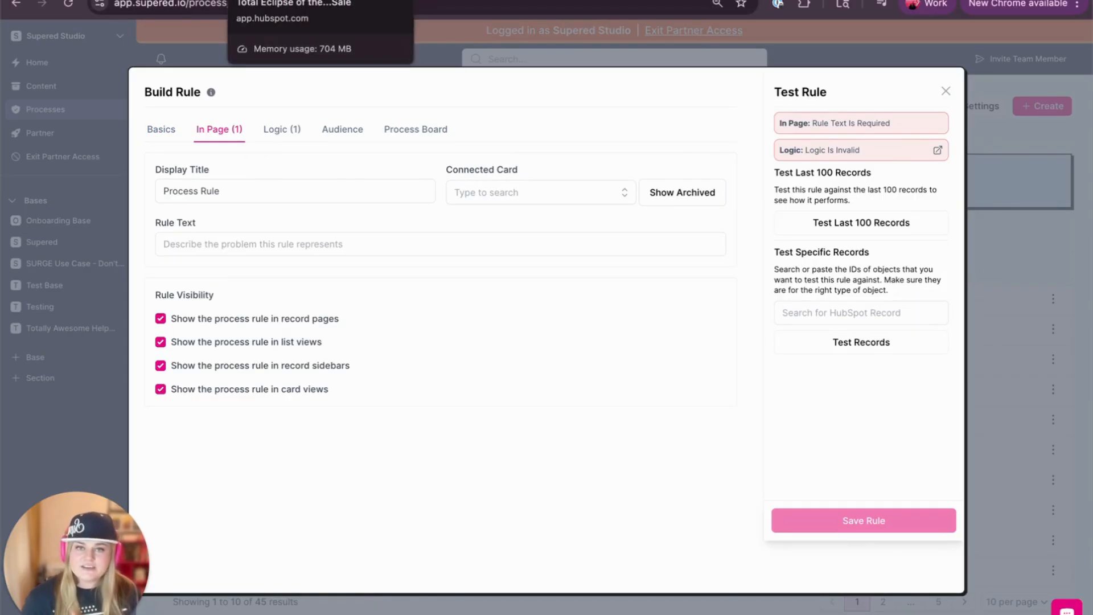
- Switch to the HubSpot deal record, review how the missing lead status error text is displayed, and return to Supered
{"action": "left_click", "coordinate": [267, 0]}
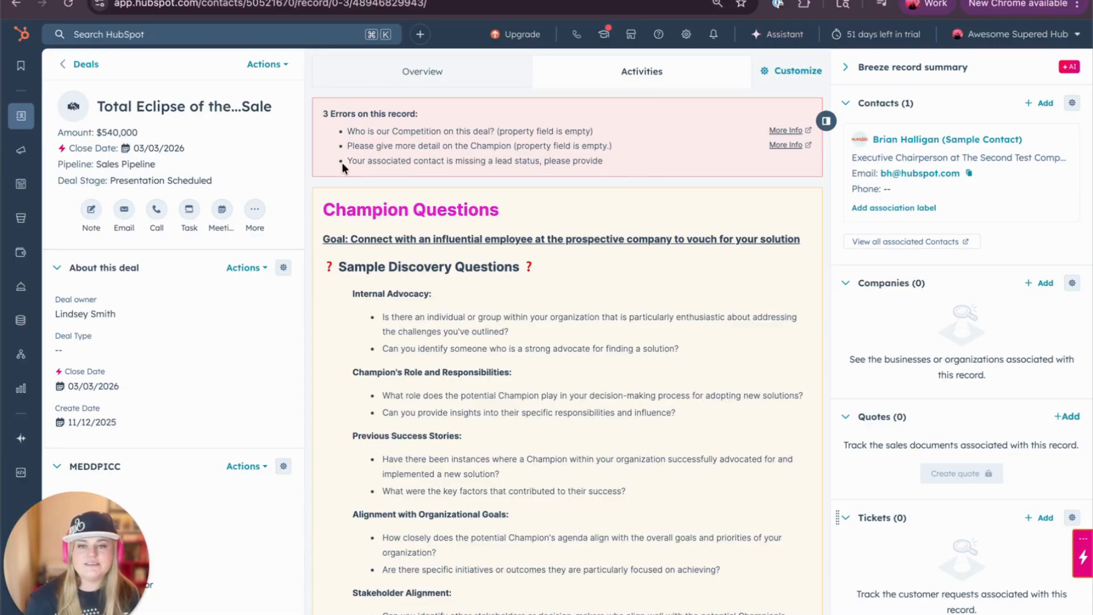
{"action": "left_click_drag", "start_coordinate": [346, 163], "coordinate": [644, 162]}
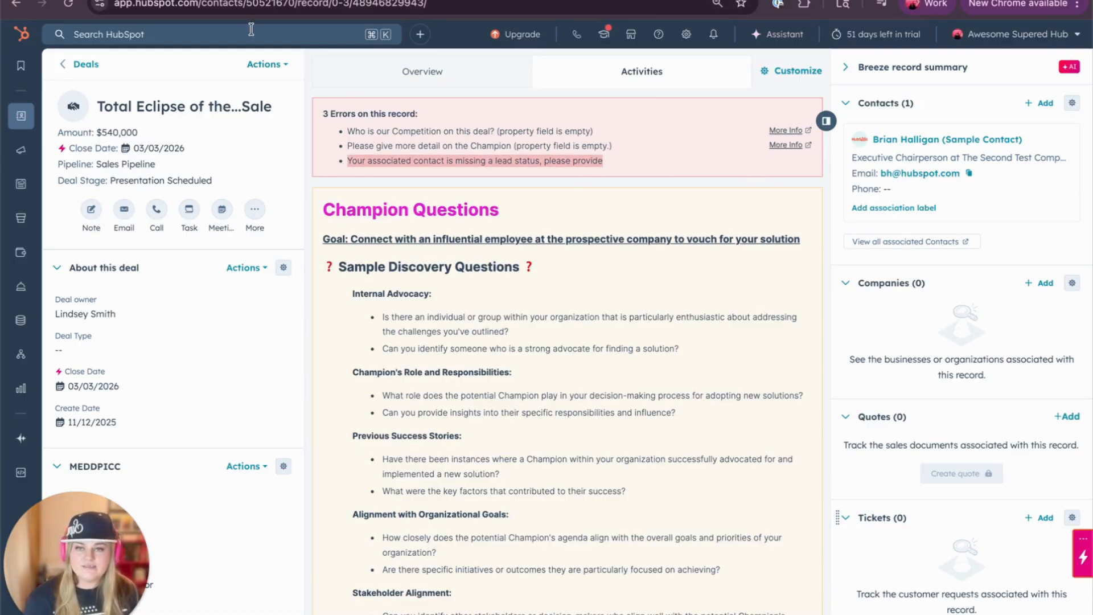
{"action": "left_click", "coordinate": [250, 0]}
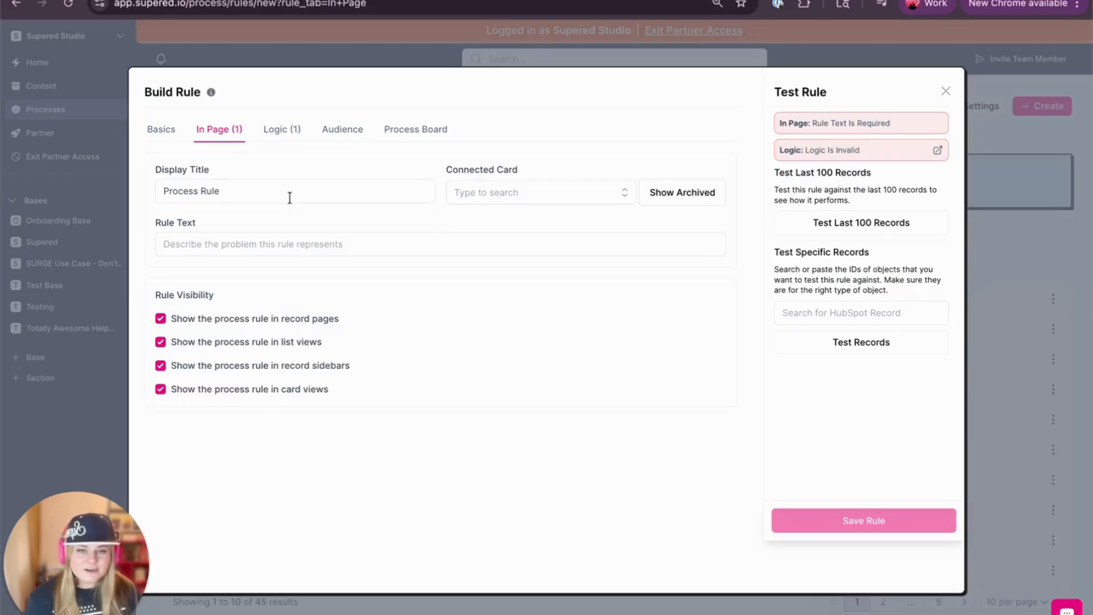
- Look over the connectable cards without choosing one, and enter "Yay" as the rule text
{"action": "left_click", "coordinate": [482, 194]}
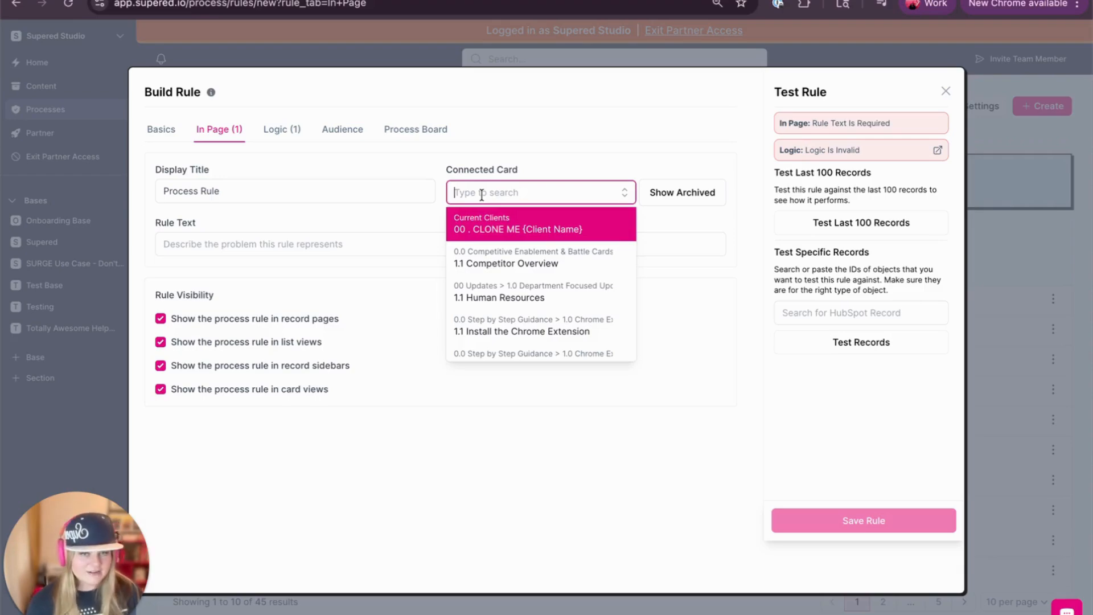
{"action": "left_click", "coordinate": [557, 114]}
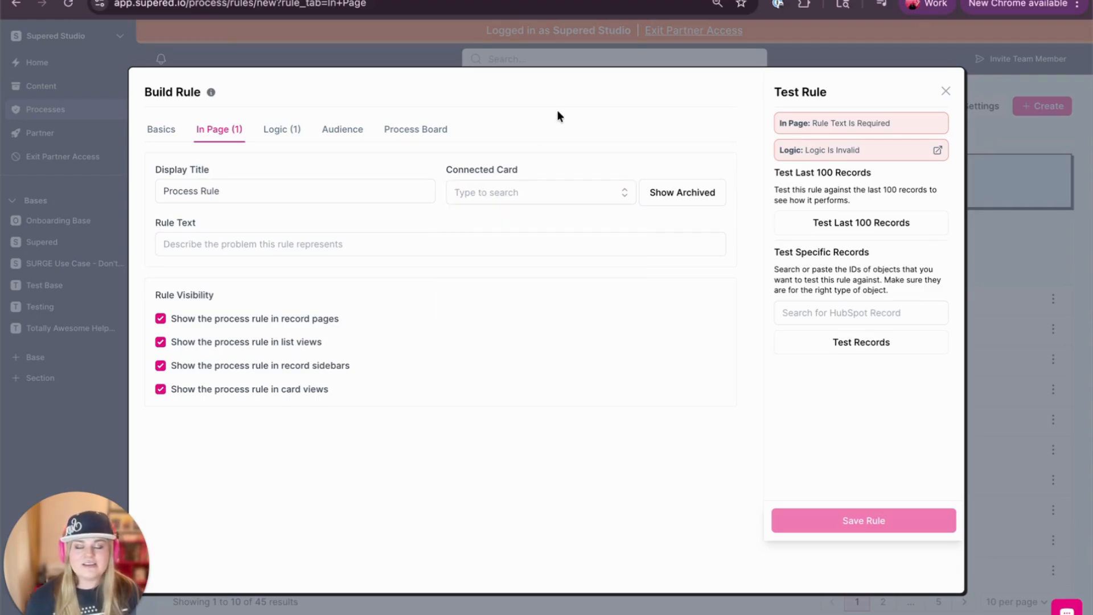
{"action": "left_click", "coordinate": [220, 245]}
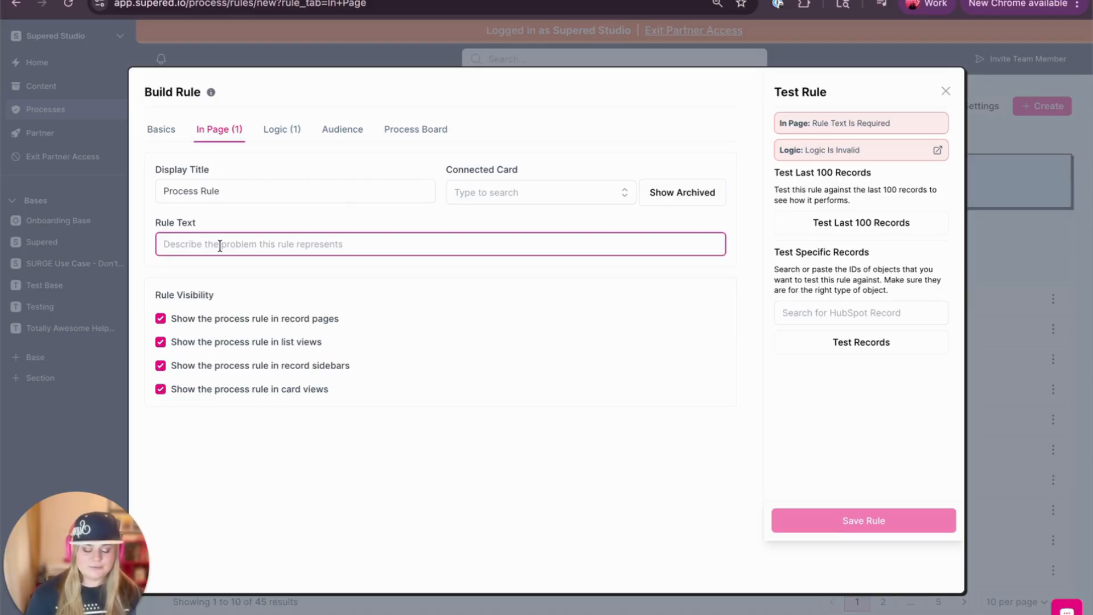
{"action": "type", "text": "Yay"}
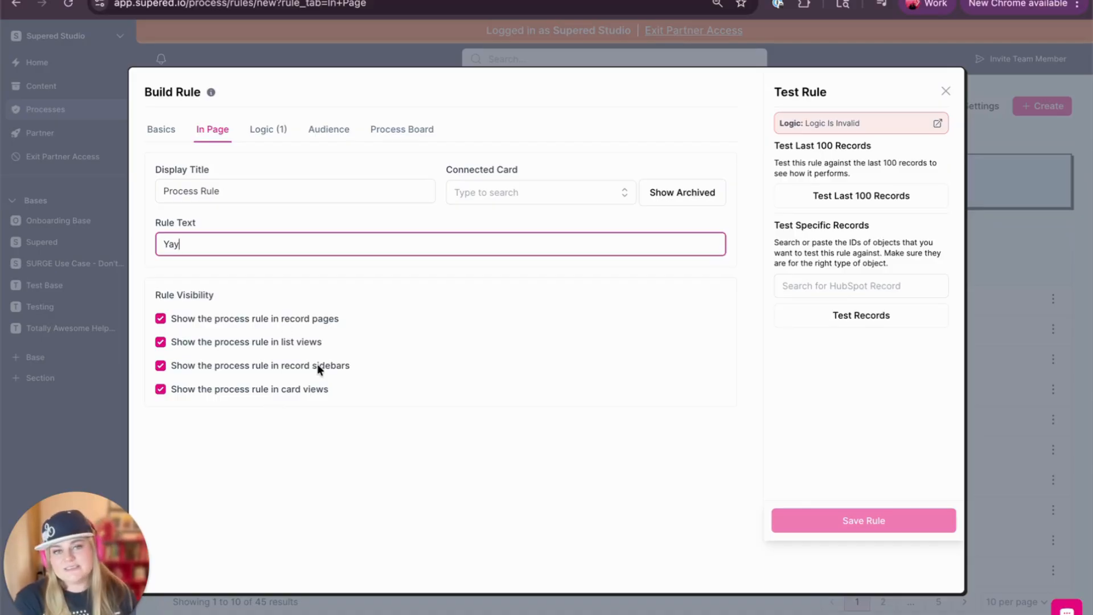
- In the rule's logic, set up the empty filter with Deal Stage (dealstage) as its field
{"action": "left_click", "coordinate": [270, 133]}
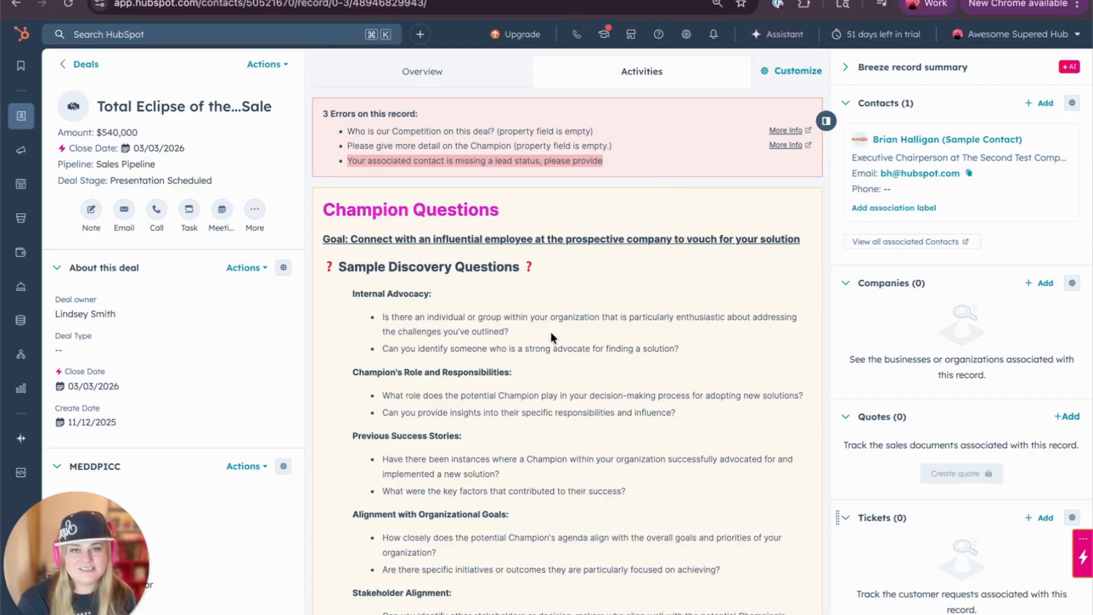
{"action": "left_click", "coordinate": [116, 1]}
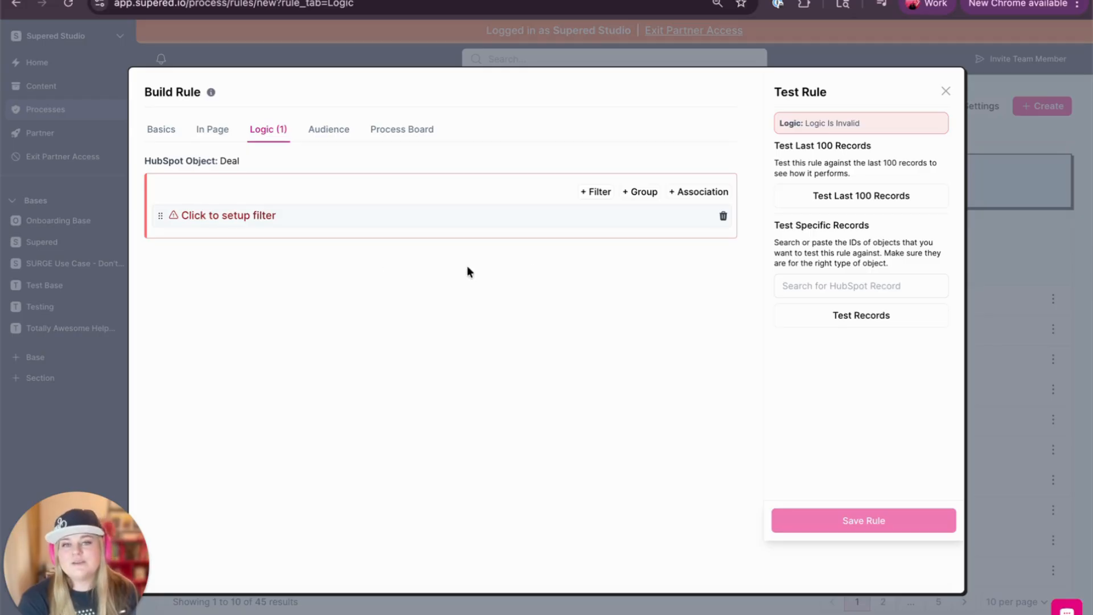
{"action": "left_click", "coordinate": [230, 221]}
{"action": "left_click", "coordinate": [254, 265]}
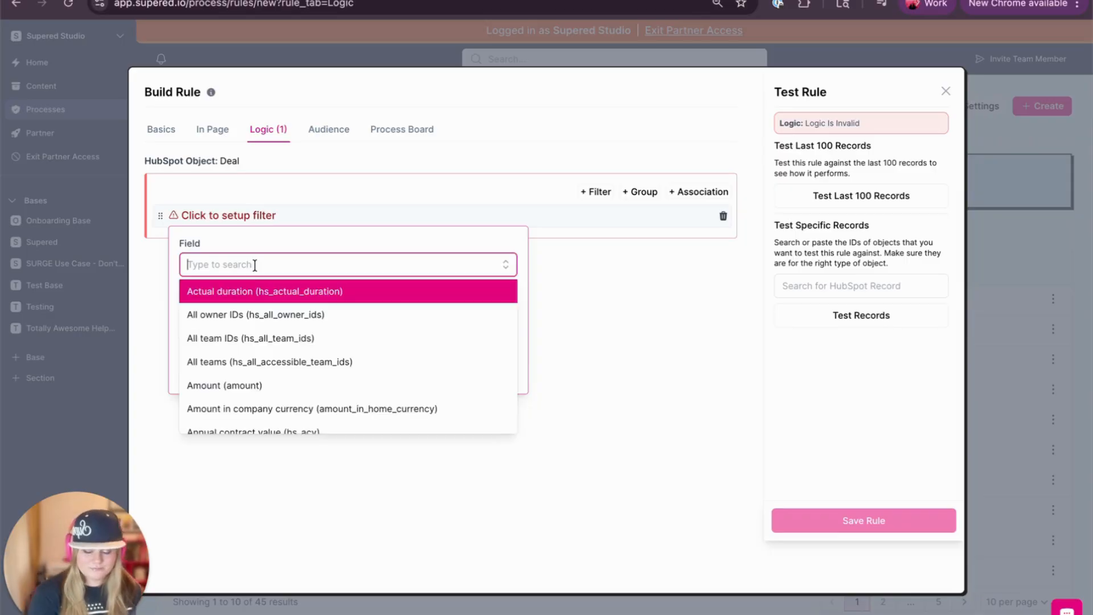
{"action": "type", "text": "deal stage"}
{"action": "left_click", "coordinate": [274, 291]}
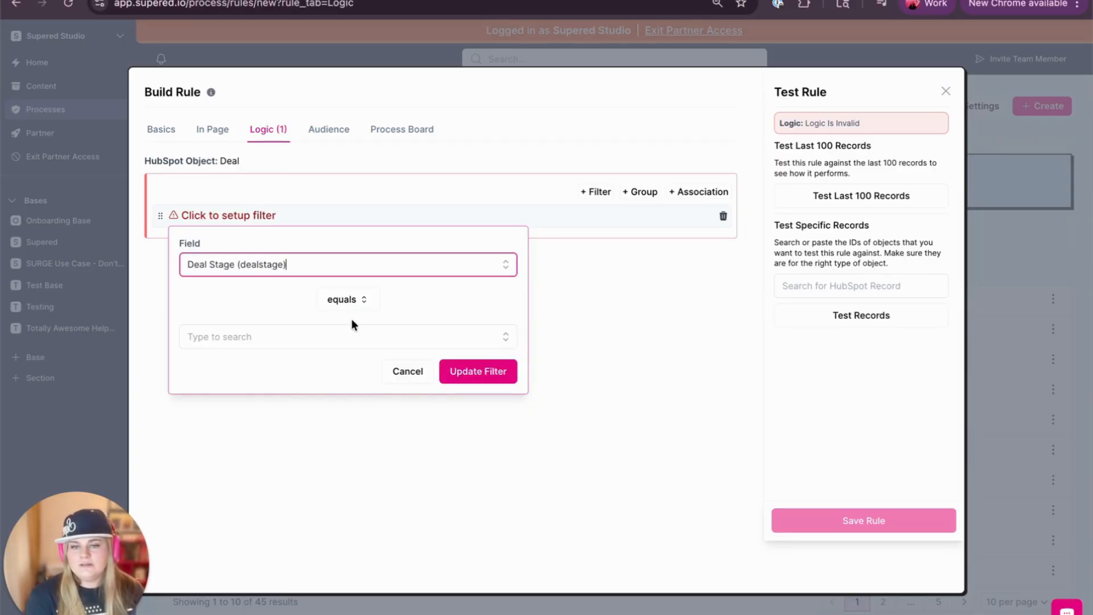
- Complete the Deal Stage filter with the "is any of" condition and the value Closed Won (Sales Pipeline), and apply it
{"action": "left_click", "coordinate": [344, 299]}
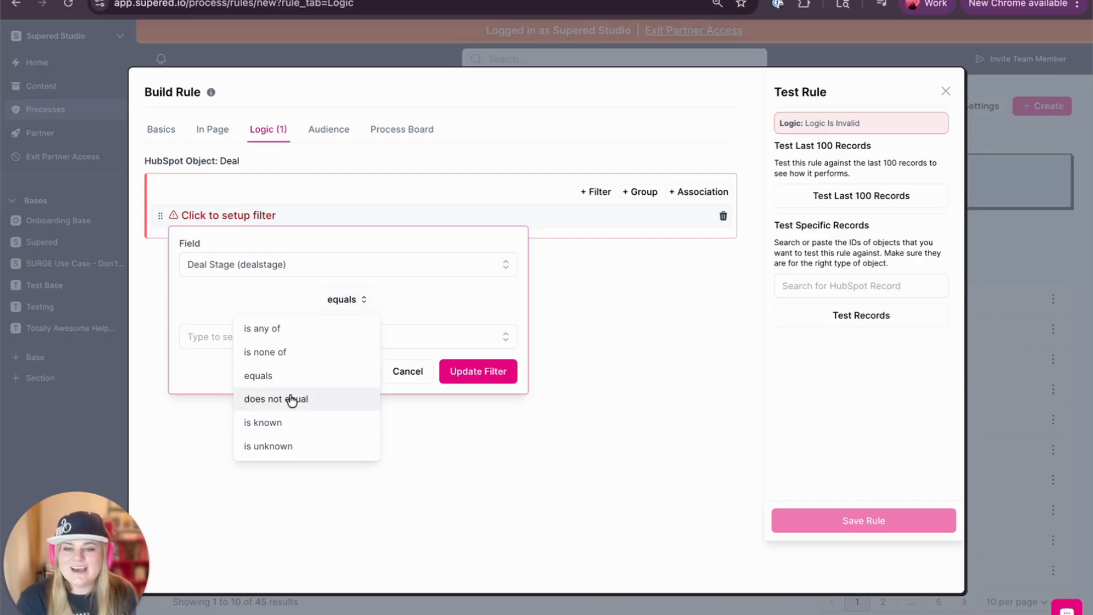
{"action": "left_click", "coordinate": [291, 330]}
{"action": "left_click", "coordinate": [270, 337]}
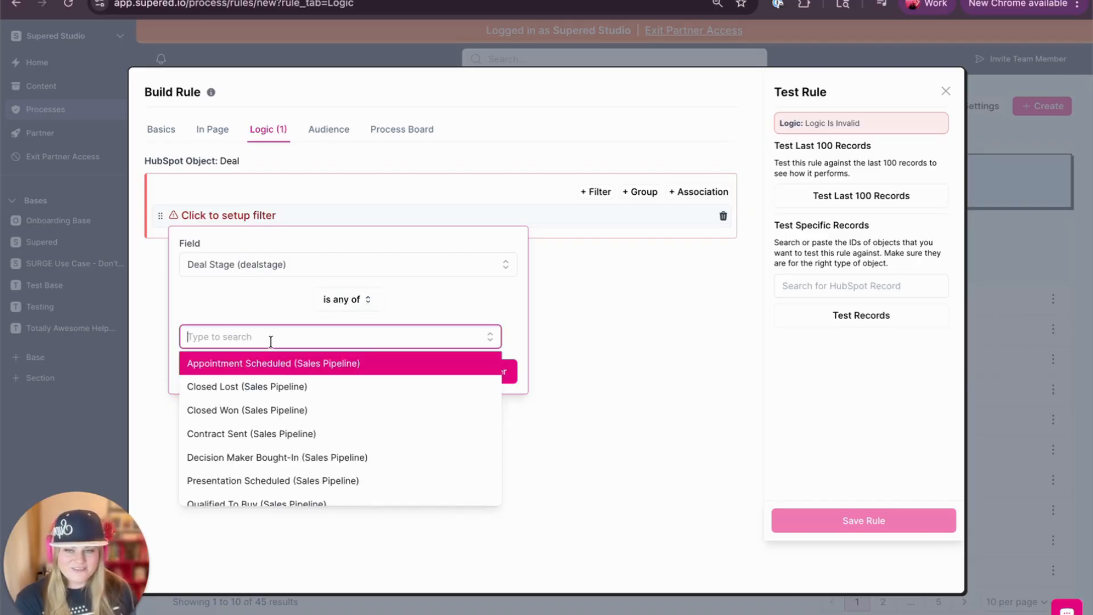
{"action": "type", "text": "closed won"}
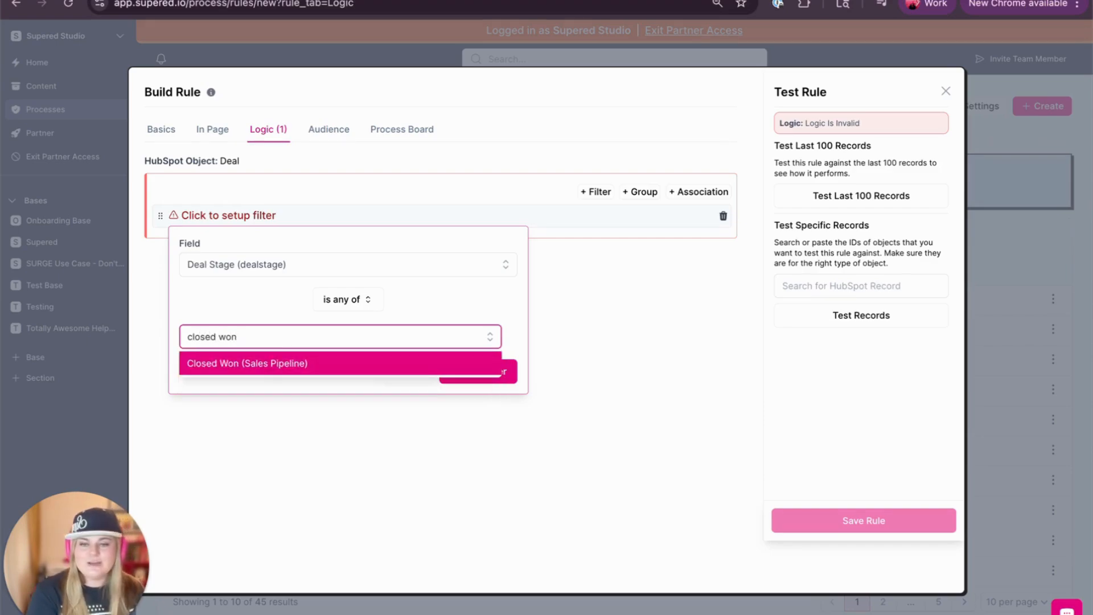
{"action": "left_click", "coordinate": [283, 367]}
{"action": "left_click", "coordinate": [477, 400]}
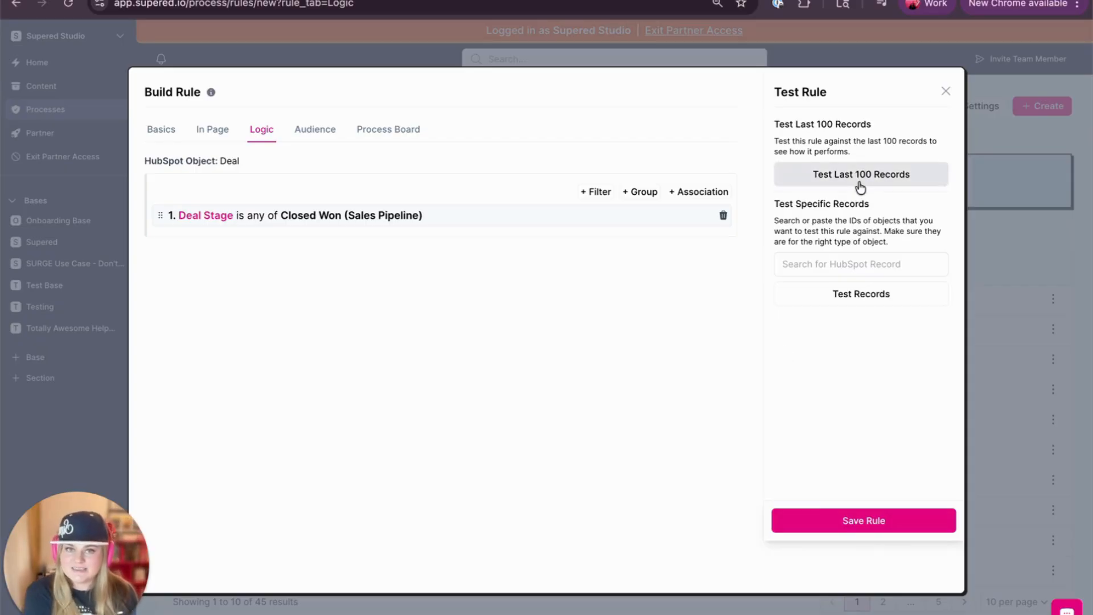
- Find the "Total Eclipse of the...Sale" deal with the search "total ecl" and test the rule against it as a specific record
{"action": "left_click", "coordinate": [832, 266]}
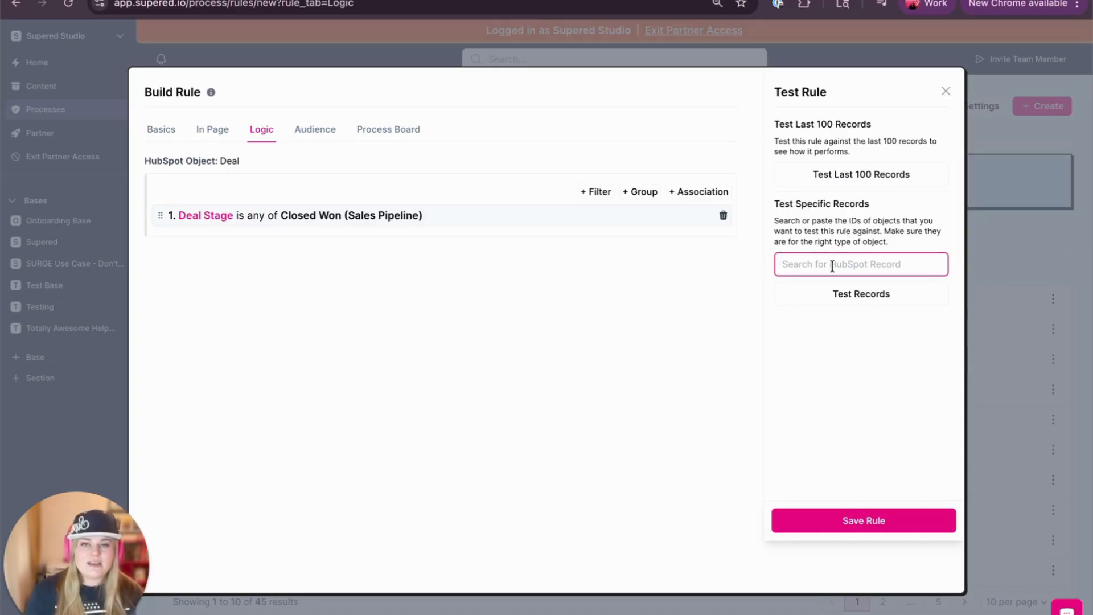
{"action": "type", "text": "to"}
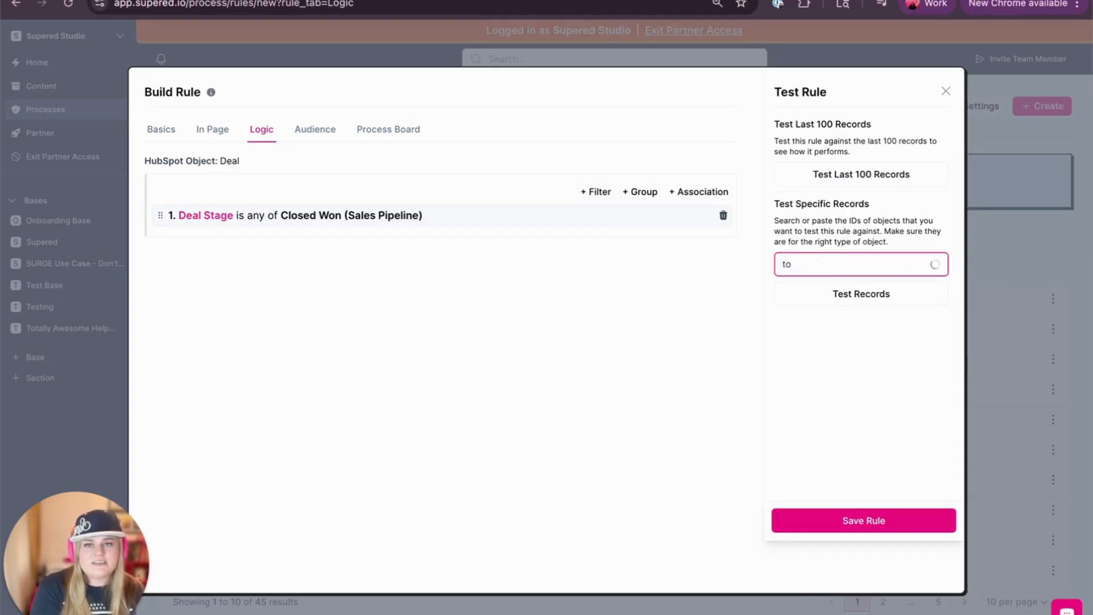
{"action": "type", "text": "tal ec"}
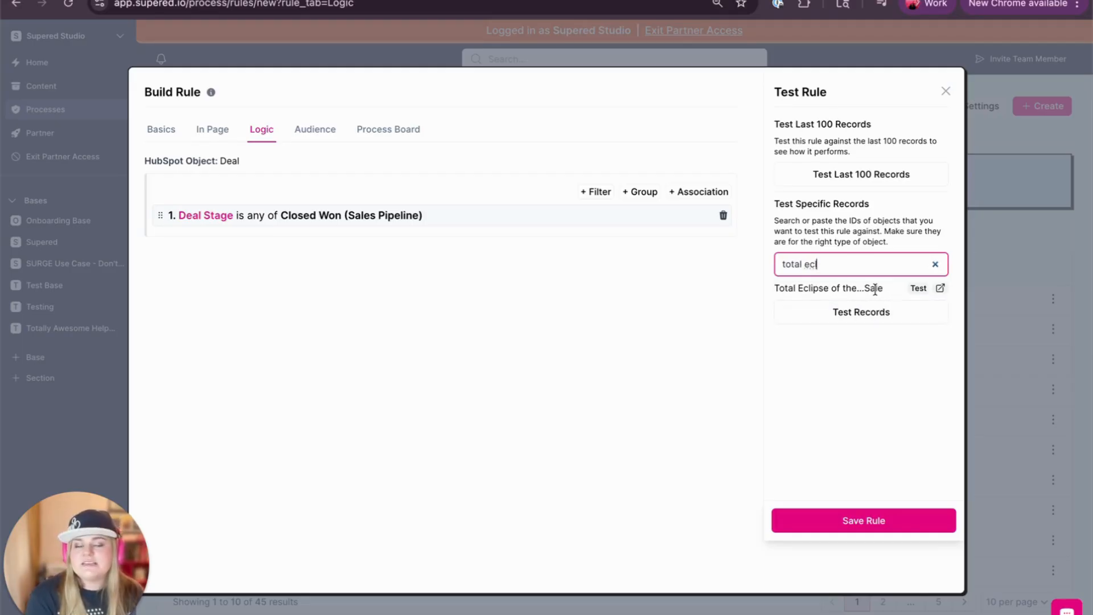
{"action": "left_click", "coordinate": [919, 288]}
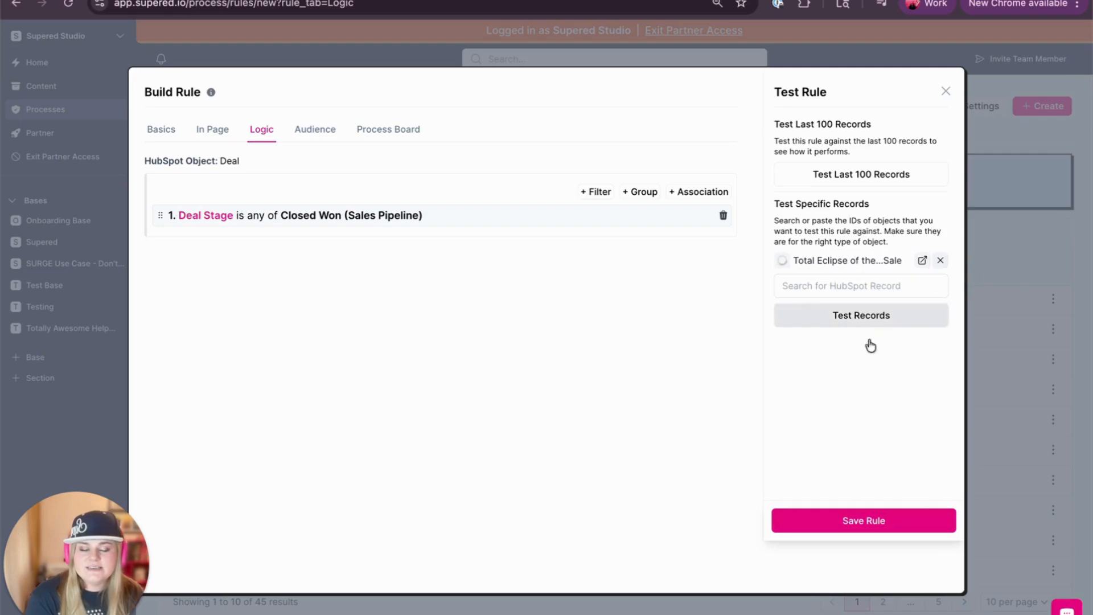
{"action": "left_click", "coordinate": [783, 262]}
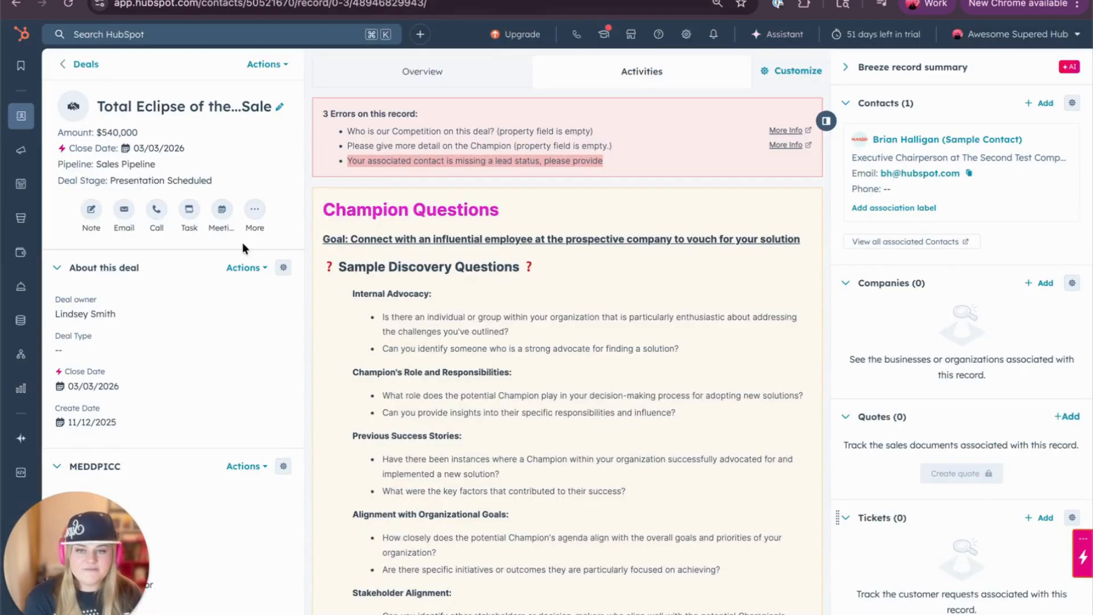
- Switch to the HubSpot record of the "Total Eclipse of the...Sale" deal, set its Deal Stage to Closed Won, and return to Supered
{"action": "left_click", "coordinate": [174, 183]}
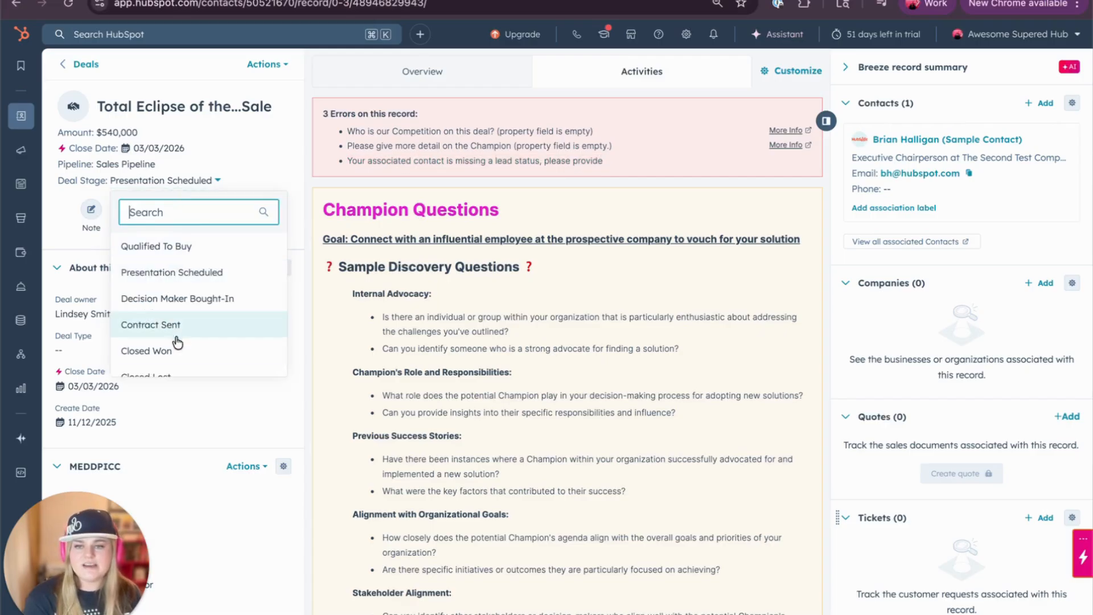
{"action": "left_click", "coordinate": [171, 351]}
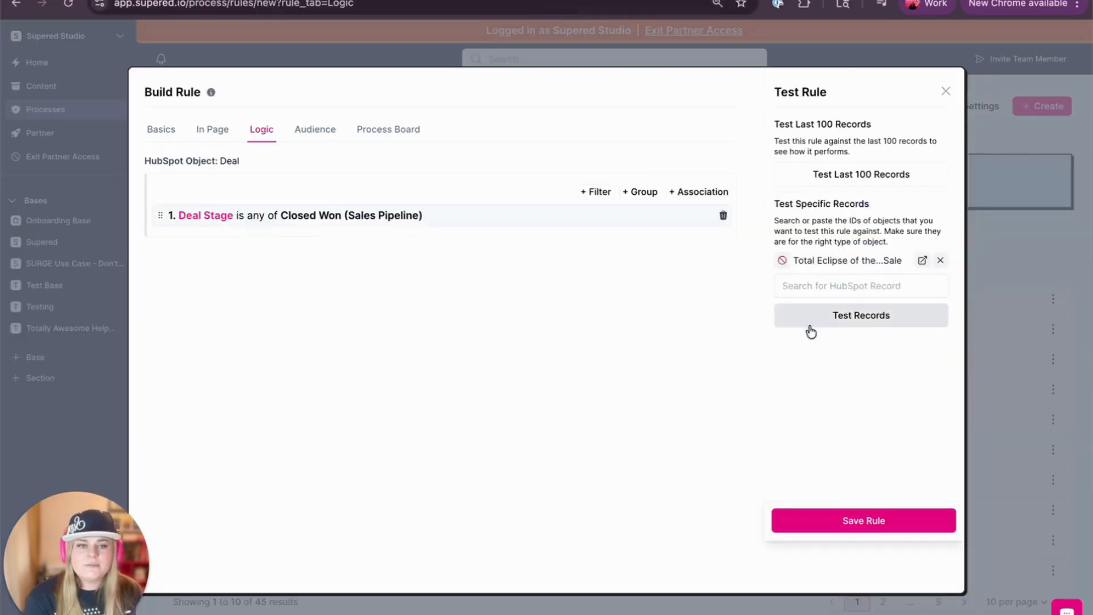
- Clear the earlier test entry to retest the rule against the "Total Eclipse of the...Sale" deal, and save the rule
{"action": "left_click", "coordinate": [815, 283]}
{"action": "type", "text": "tot"}
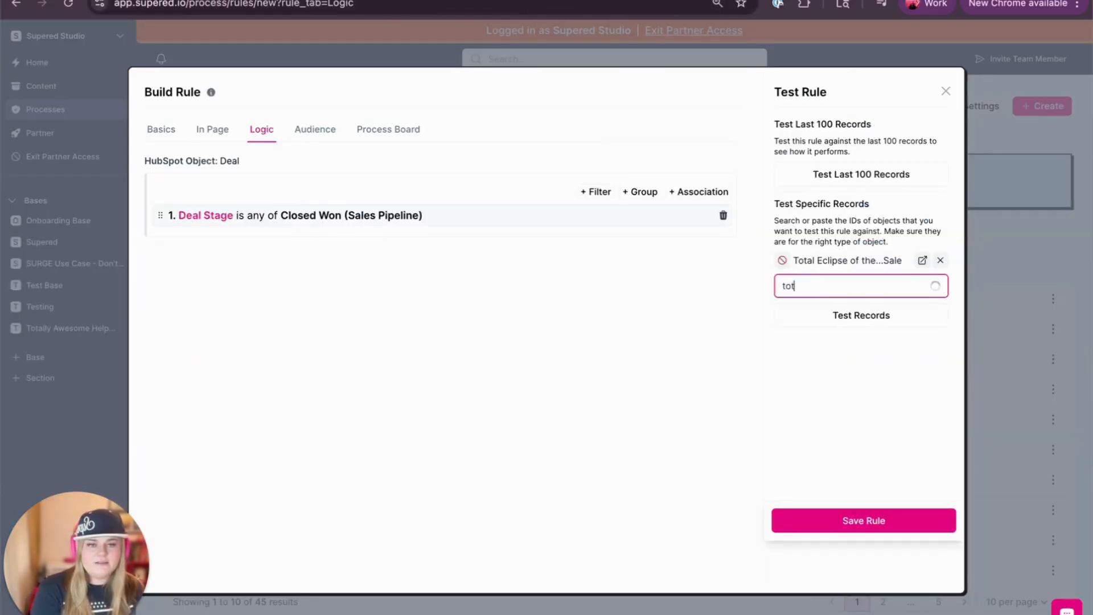
{"action": "type", "text": "al eclip"}
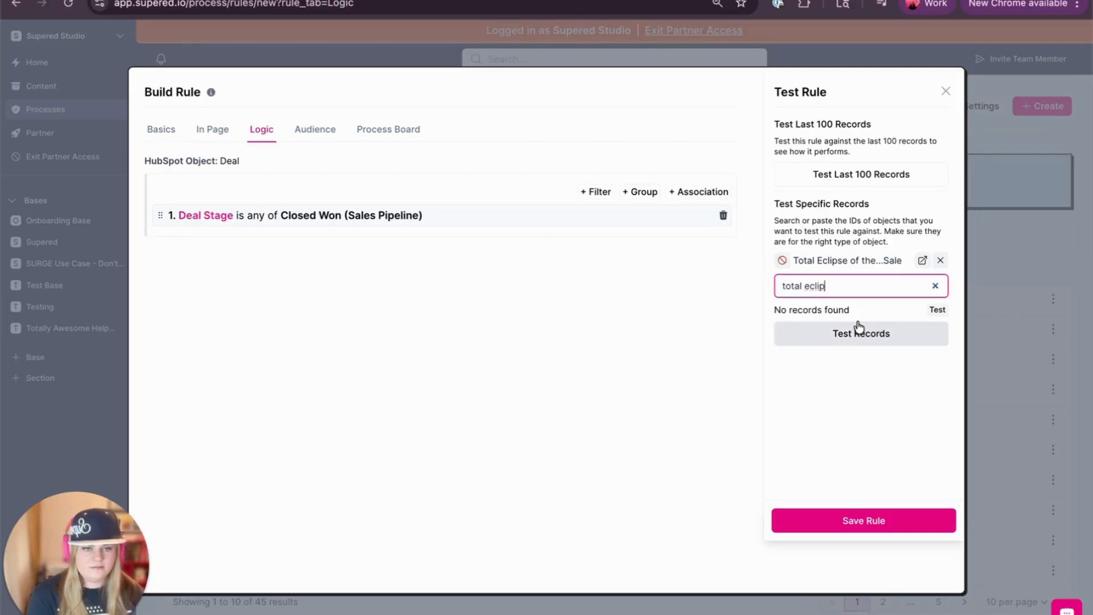
{"action": "left_click", "coordinate": [940, 260]}
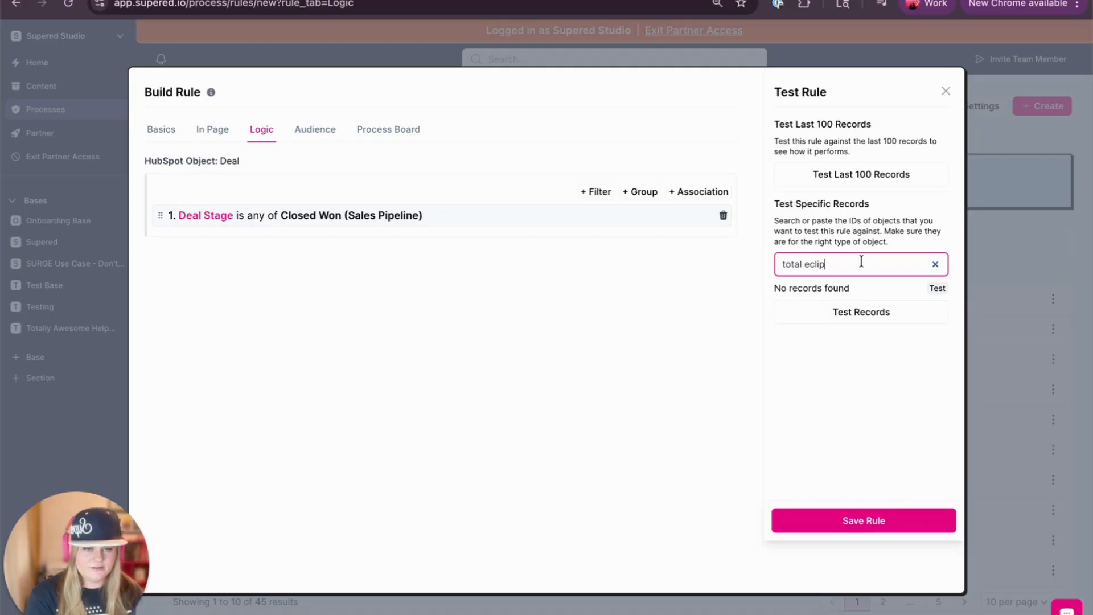
{"action": "key", "text": "BackSpace"}
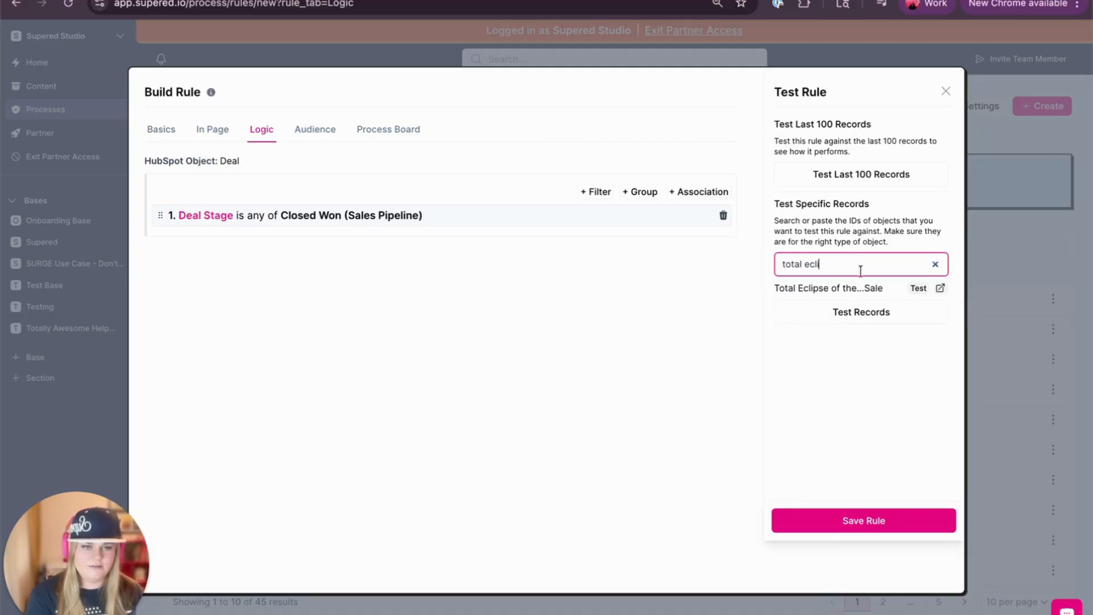
{"action": "left_click", "coordinate": [917, 288]}
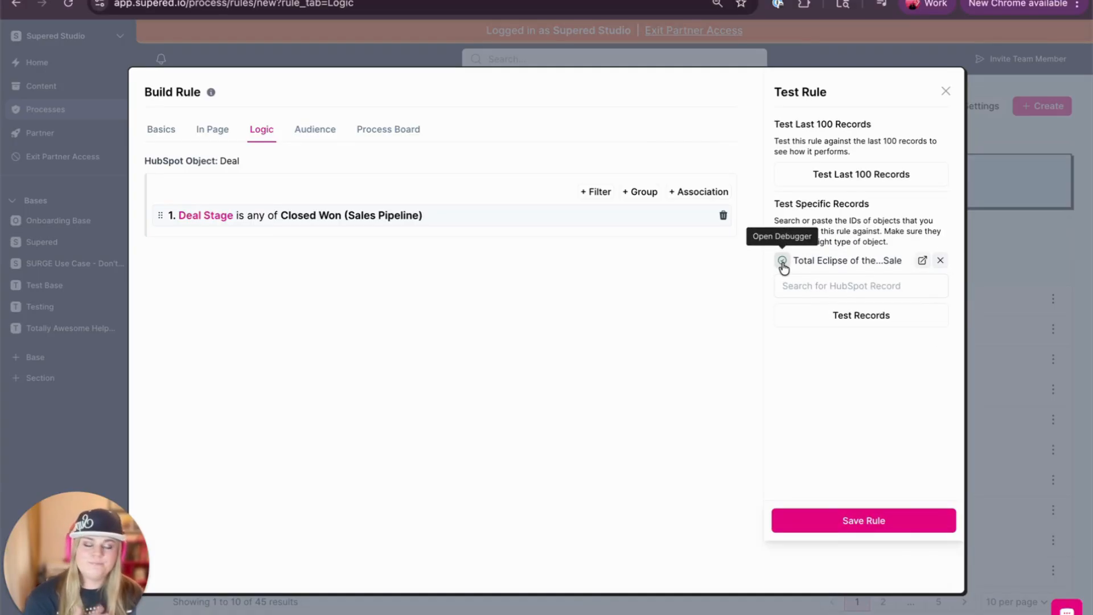
{"action": "left_click", "coordinate": [862, 521]}
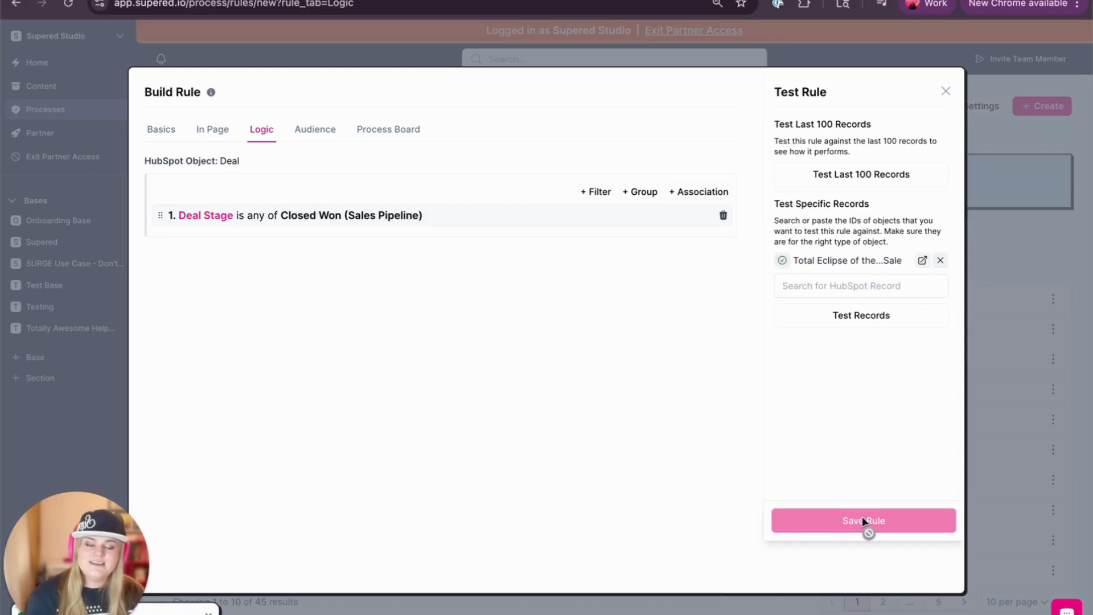